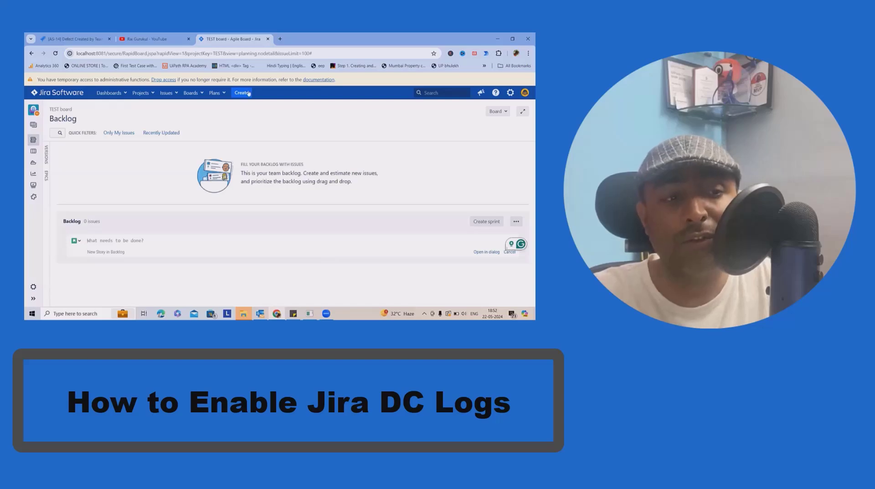
- Switch to YouTube and look through the uploaded videos on the Rai Gurukul channel
left_click(150, 39)
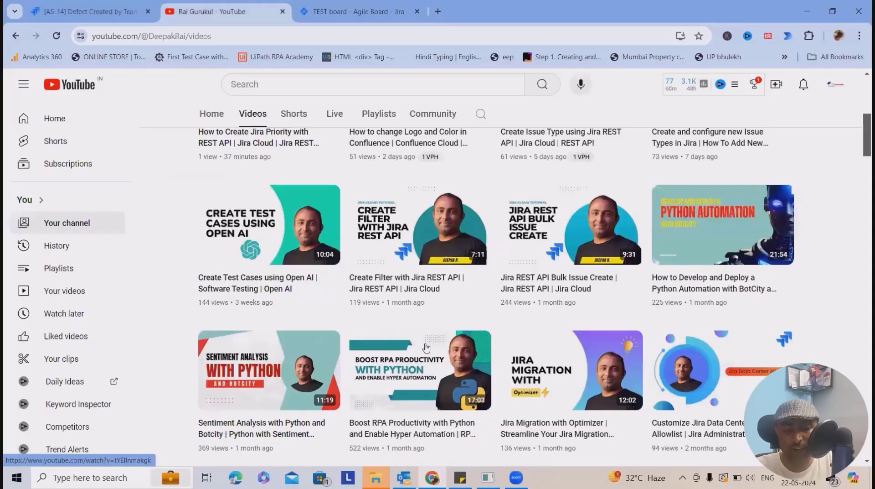
scroll(421, 360, "down", 5)
scroll(421, 360, "up", 6)
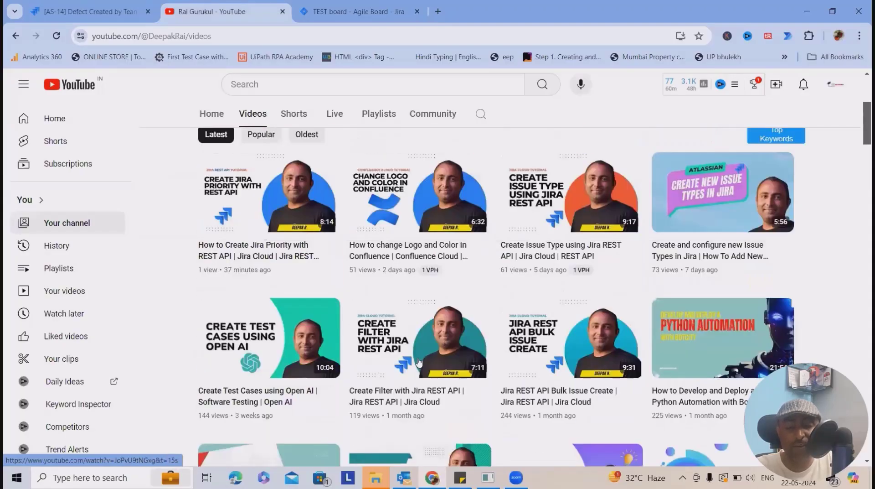
scroll(419, 362, "down", 1)
scroll(419, 361, "down", 10)
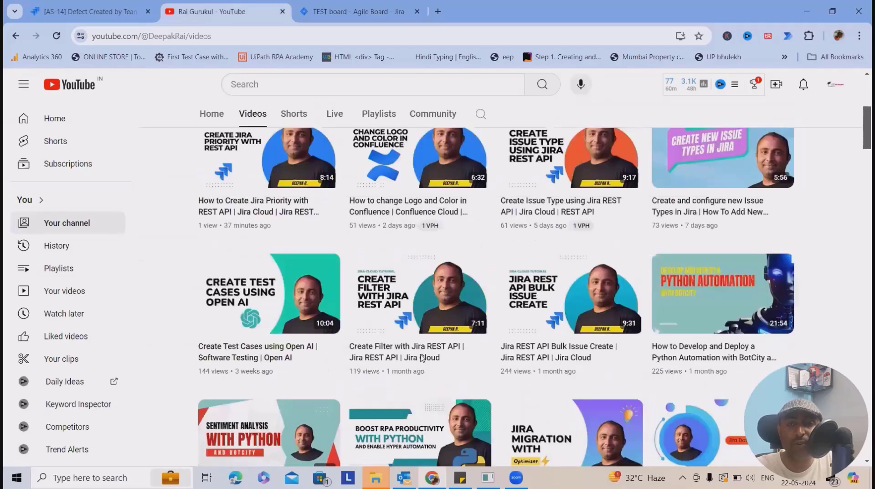
scroll(419, 360, "down", 10)
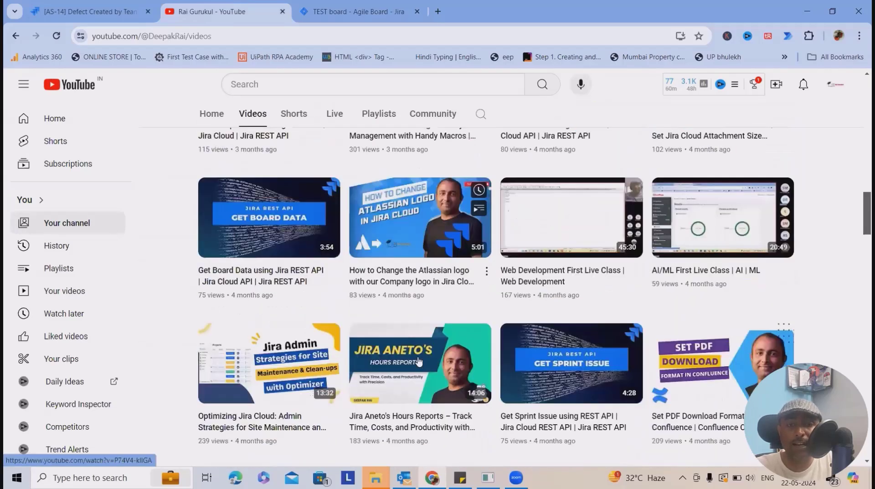
scroll(419, 361, "down", 10)
scroll(419, 361, "down", 10)
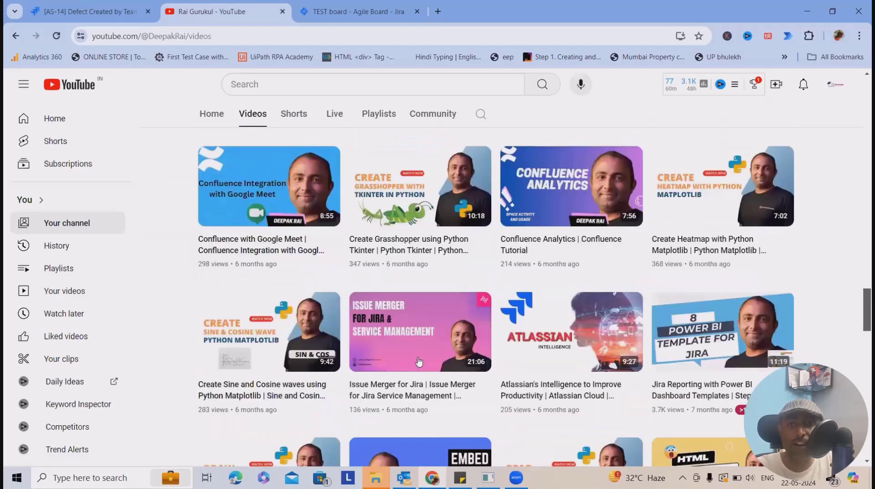
scroll(419, 361, "up", 1)
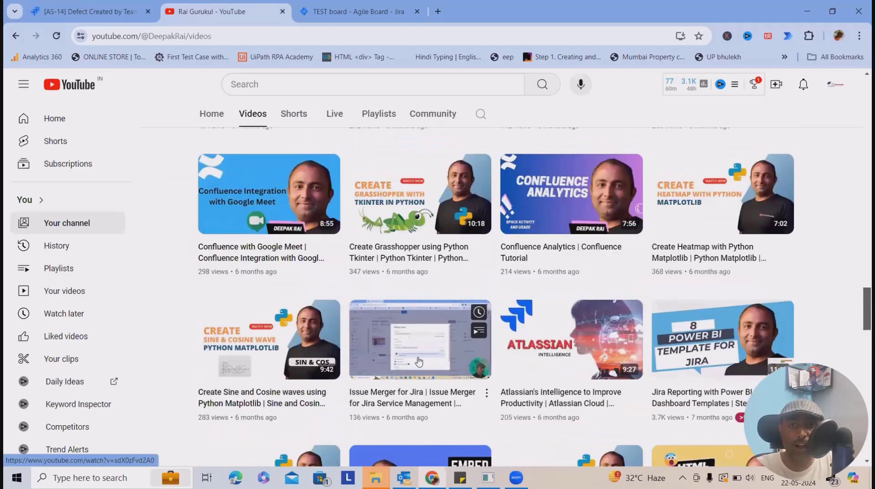
scroll(418, 361, "up", 8)
scroll(419, 361, "up", 5)
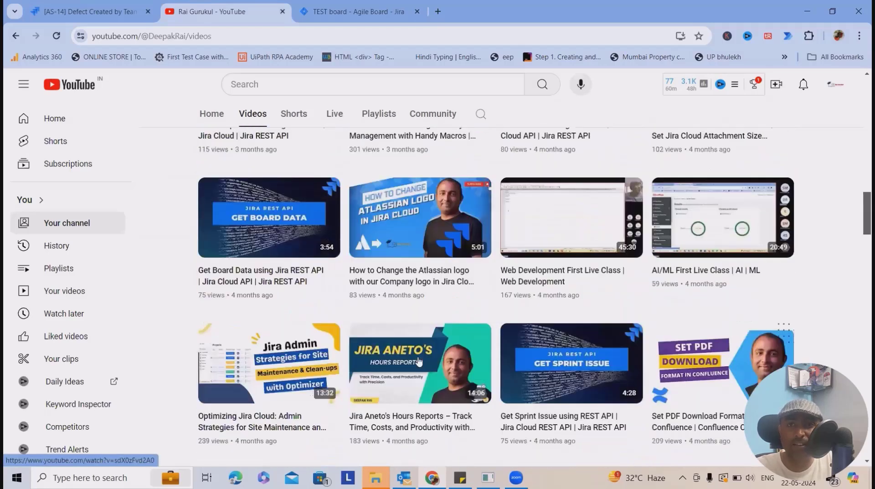
scroll(419, 361, "up", 6)
scroll(419, 361, "up", 10)
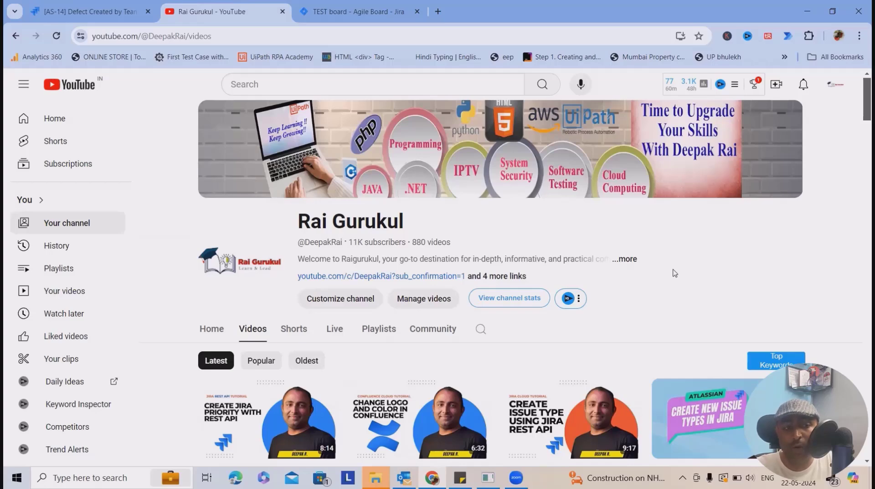
- Return to the Jira TEST board and open the System section of Jira administration
left_click(357, 10)
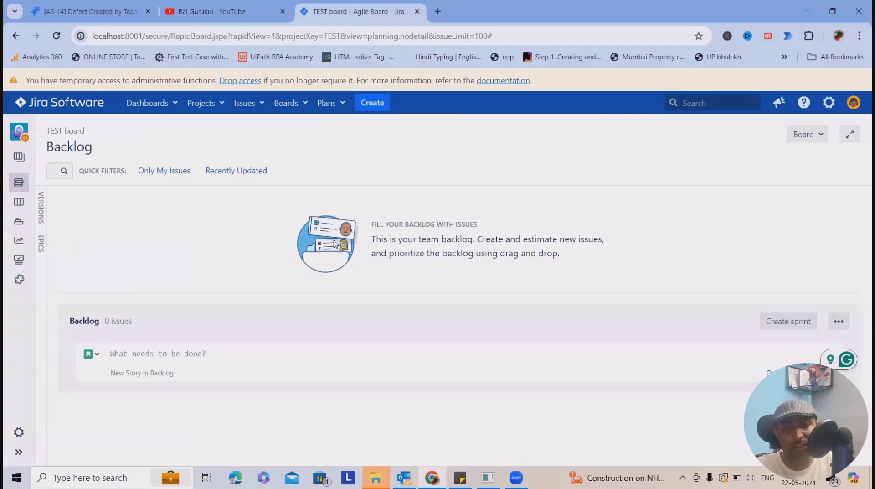
left_click(830, 107)
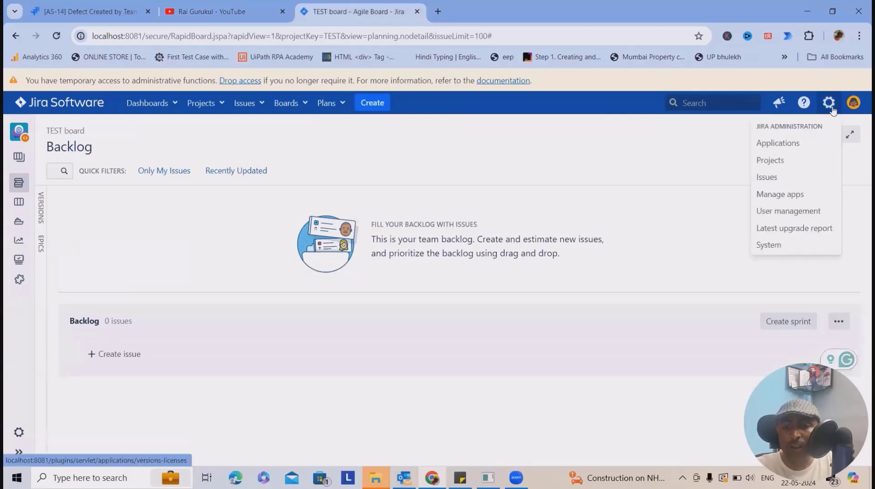
left_click(17, 155)
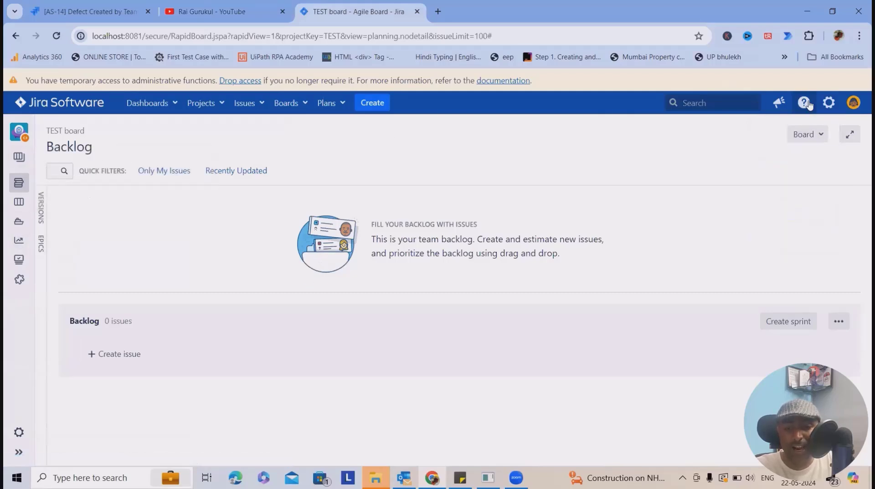
left_click(828, 103)
left_click(775, 245)
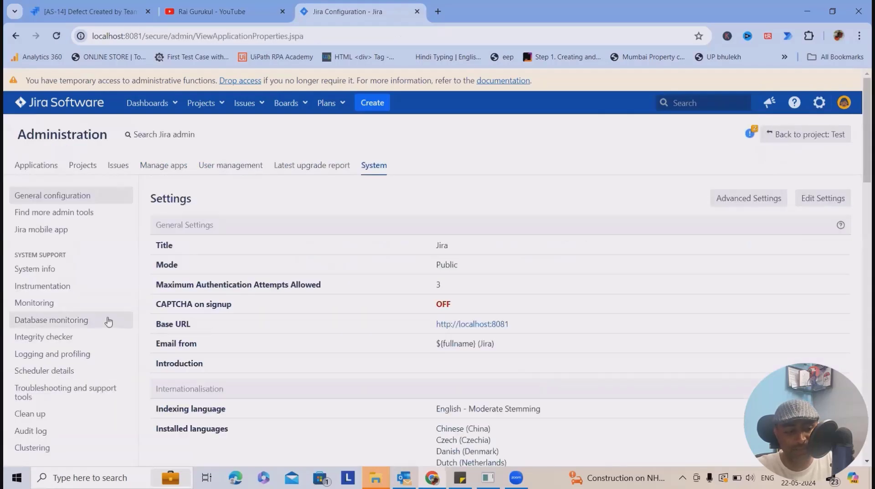
- Find and open the Logging and profiling page under System support
scroll(108, 319, "down", 2)
scroll(117, 374, "down", 2)
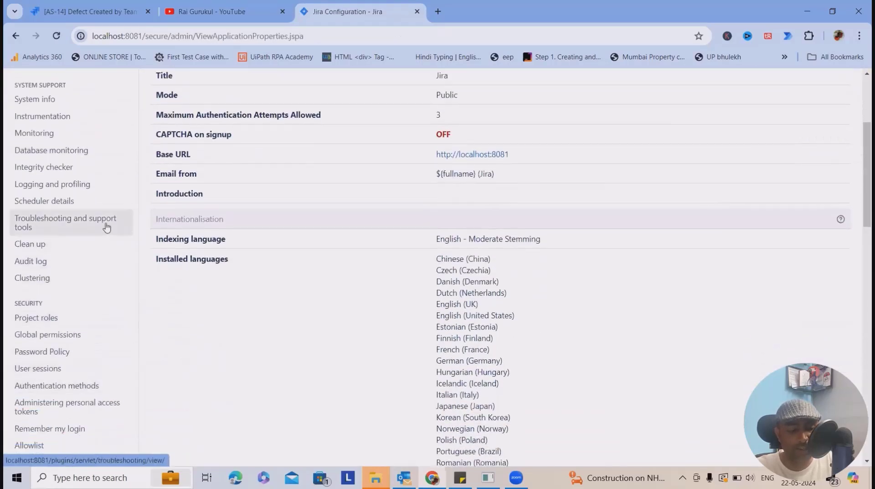
scroll(91, 281, "down", 2)
scroll(58, 300, "down", 4)
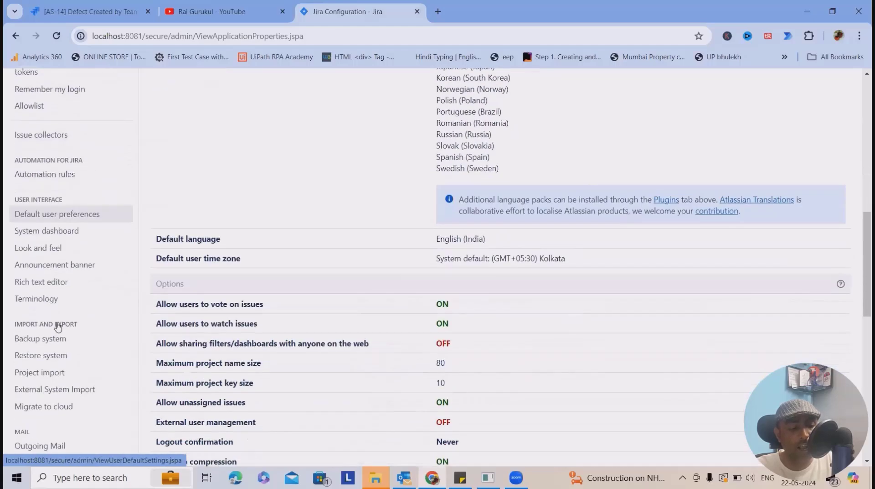
scroll(64, 322, "up", 4)
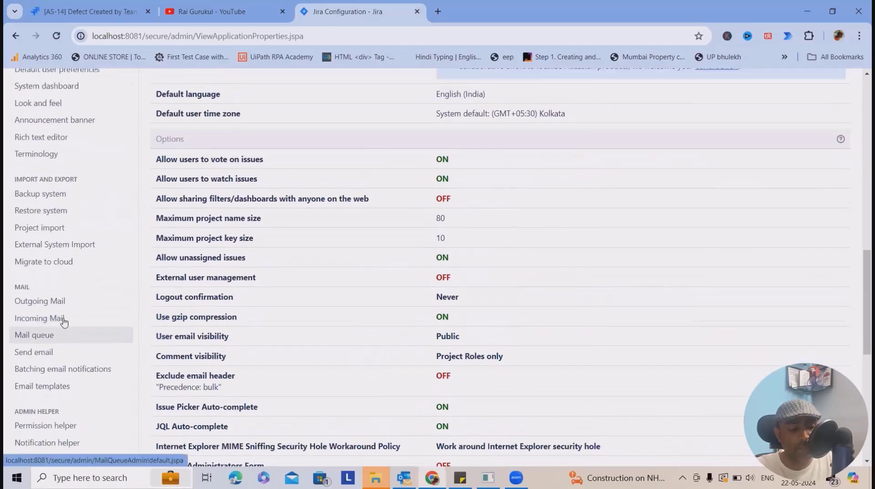
scroll(65, 321, "up", 1)
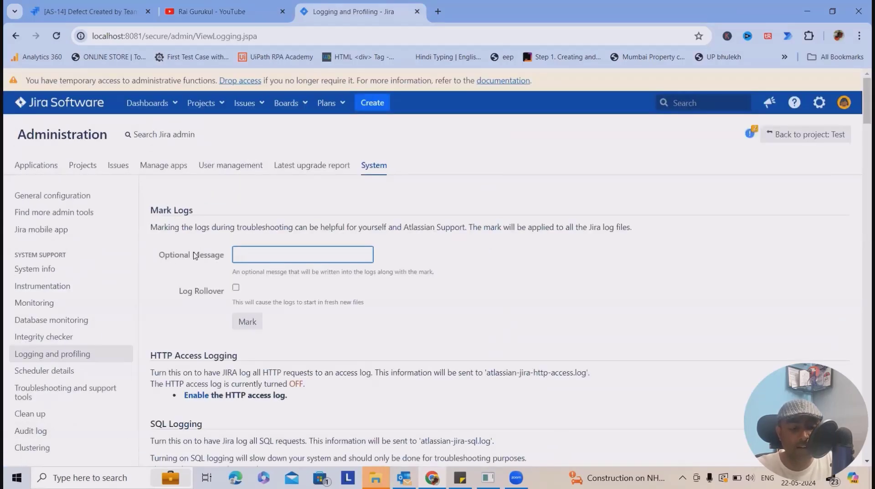
- Review the Mark Logs, HTTP access, SQL, profiling and mail logging sections and the default loggers with their logging levels
left_click_drag(184, 230, 445, 230)
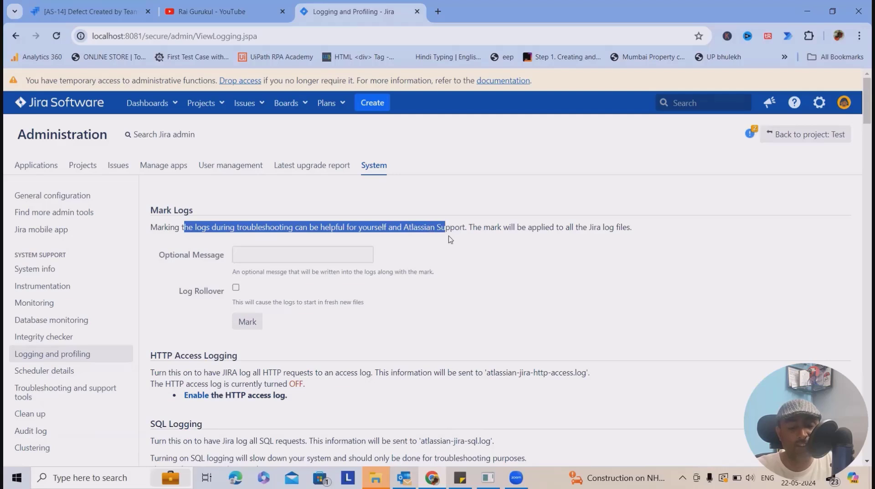
left_click(276, 254)
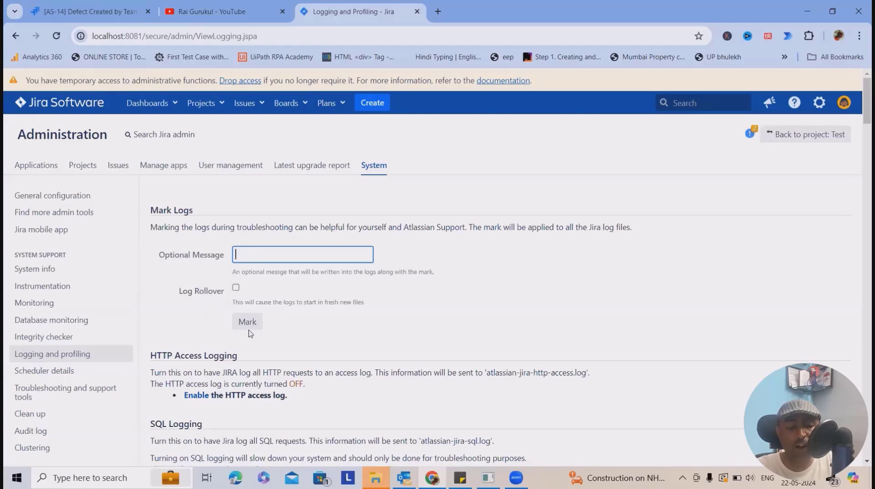
scroll(250, 336, "down", 2)
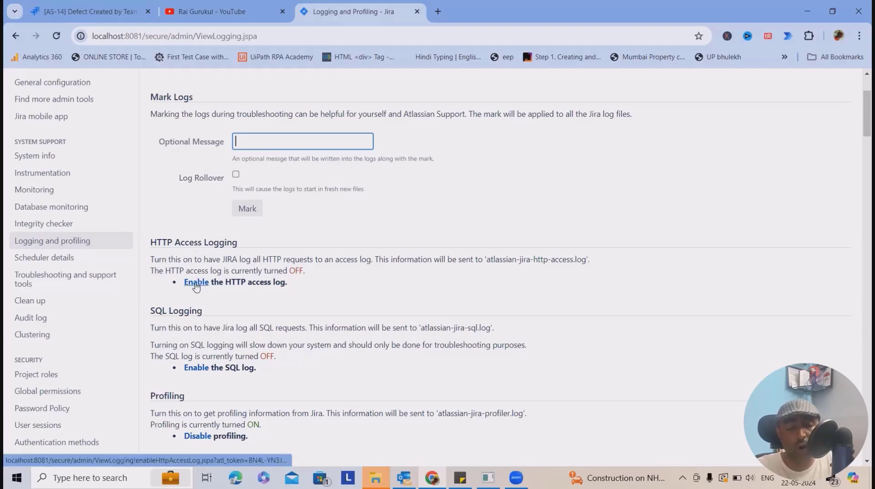
scroll(319, 237, "down", 20)
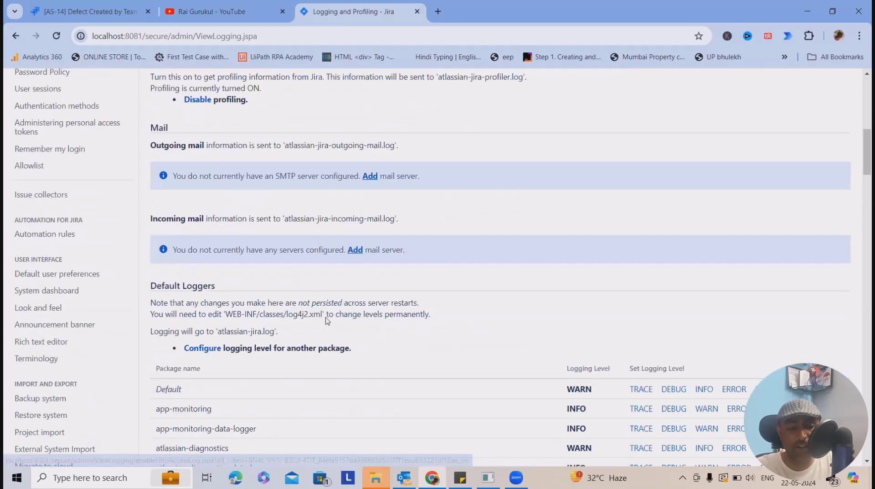
scroll(331, 329, "down", 20)
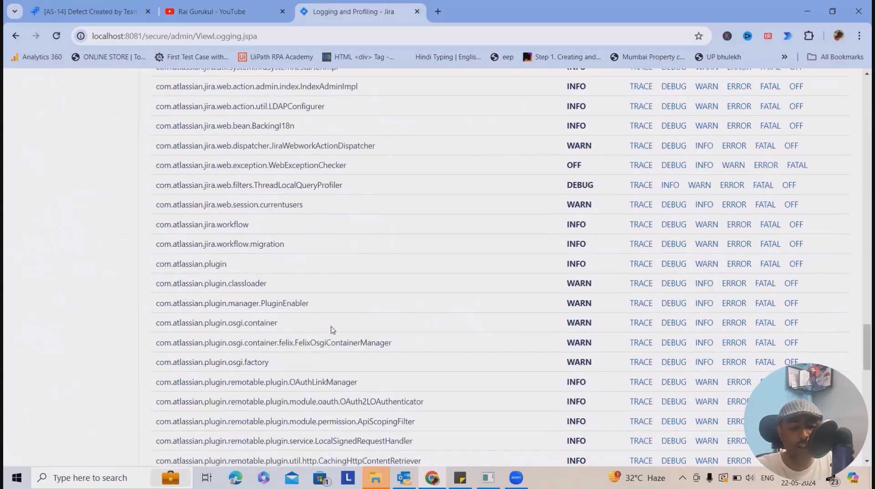
scroll(638, 274, "down", 6)
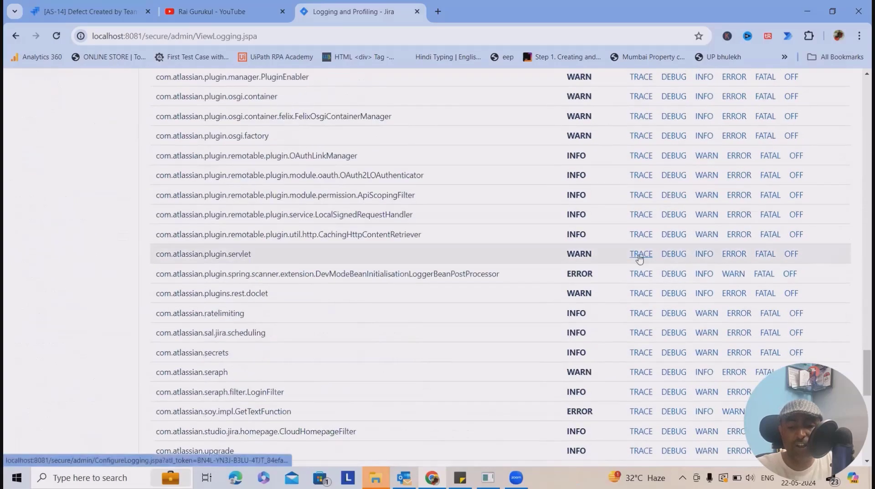
scroll(620, 295, "up", 20)
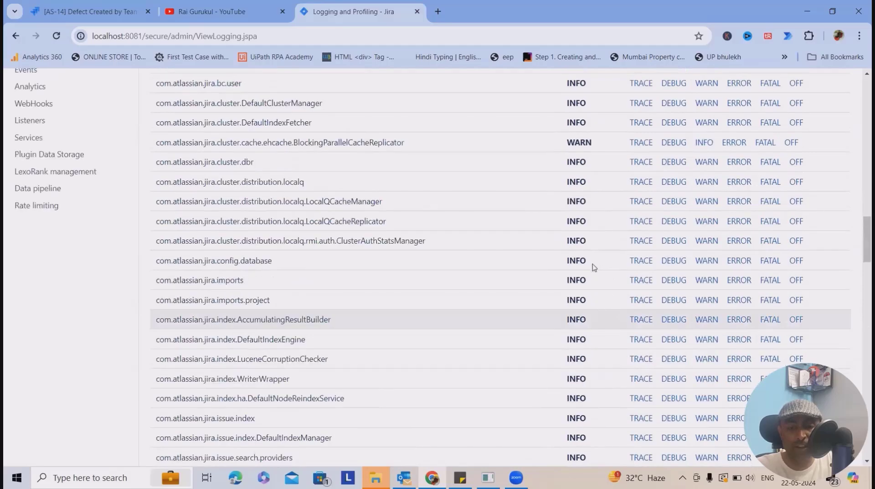
scroll(601, 286, "up", 1)
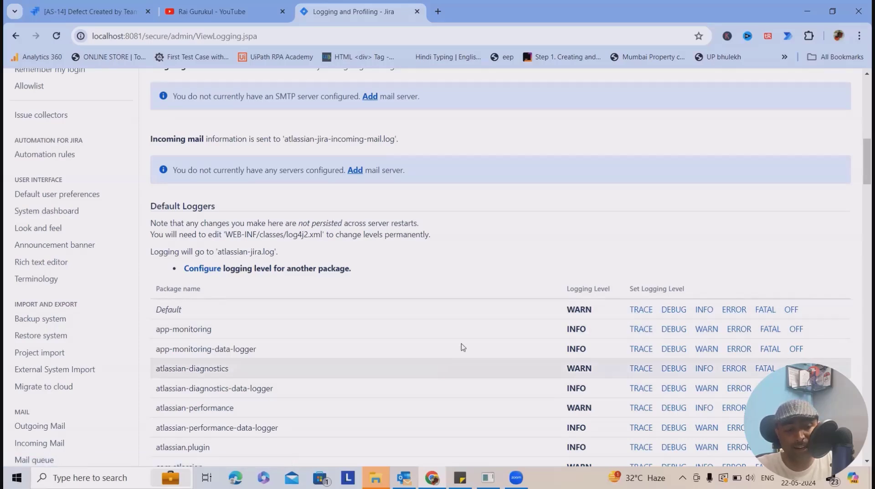
- Enable the HTTP access log and the inclusion of images in the HTTP access logs
scroll(463, 348, "up", 15)
scroll(401, 346, "down", 3)
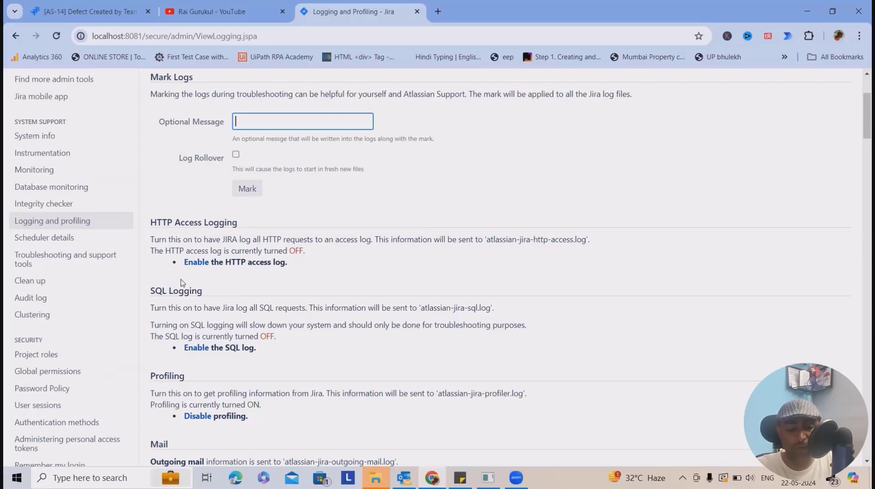
left_click(196, 262)
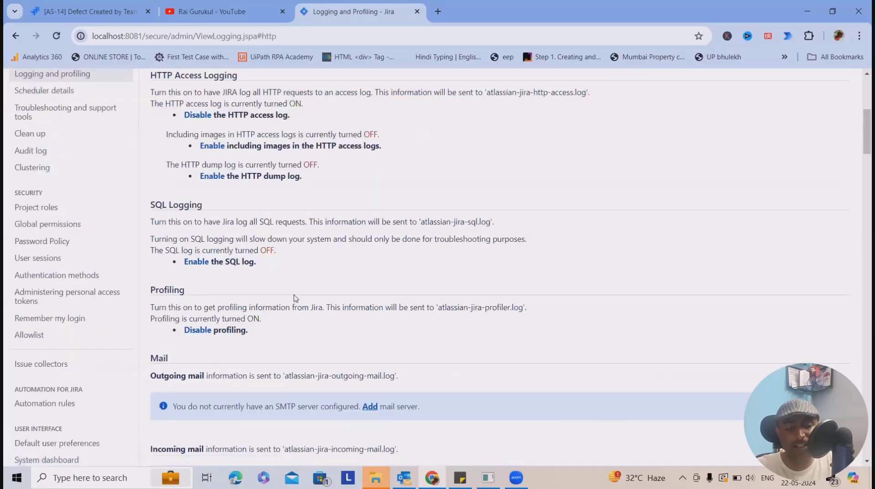
scroll(286, 299, "up", 5)
scroll(229, 360, "down", 1)
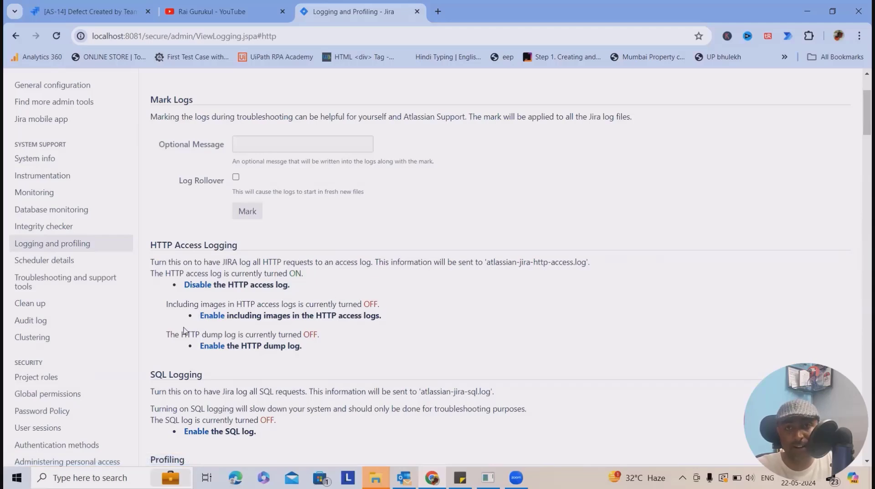
left_click(203, 317)
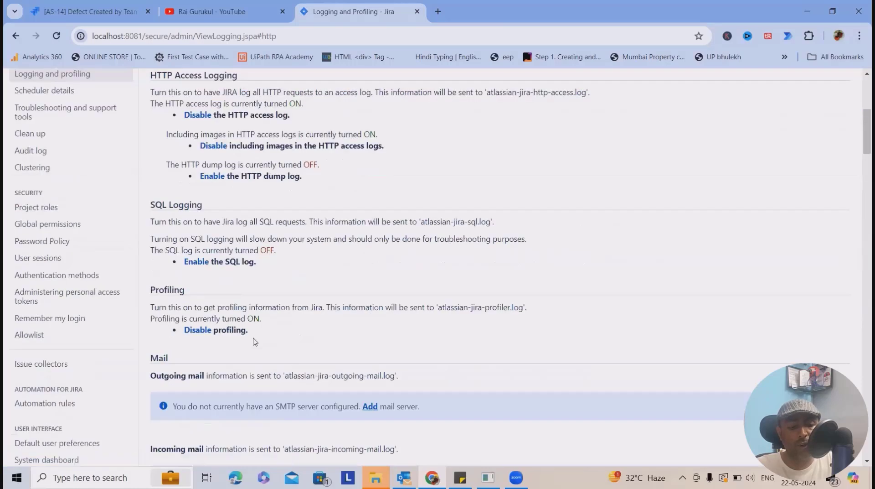
scroll(254, 341, "up", 5)
scroll(248, 360, "down", 2)
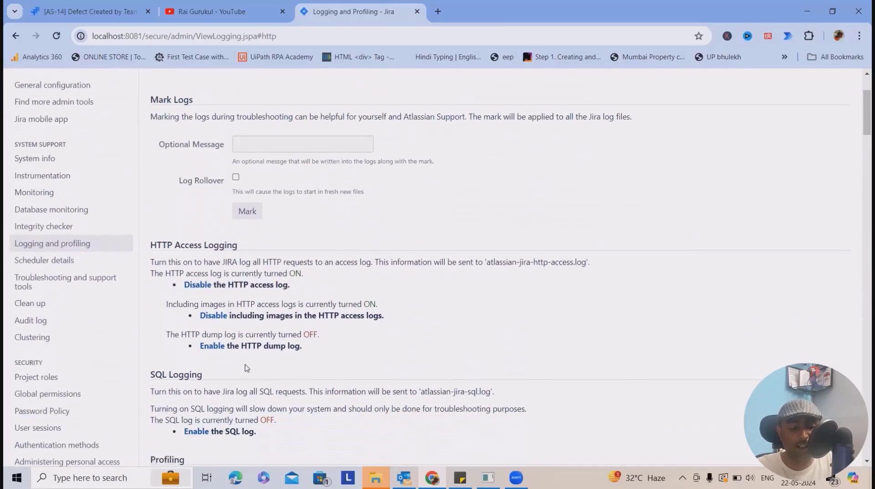
- Disable the HTTP access log
left_click(205, 285)
scroll(211, 288, "up", 4)
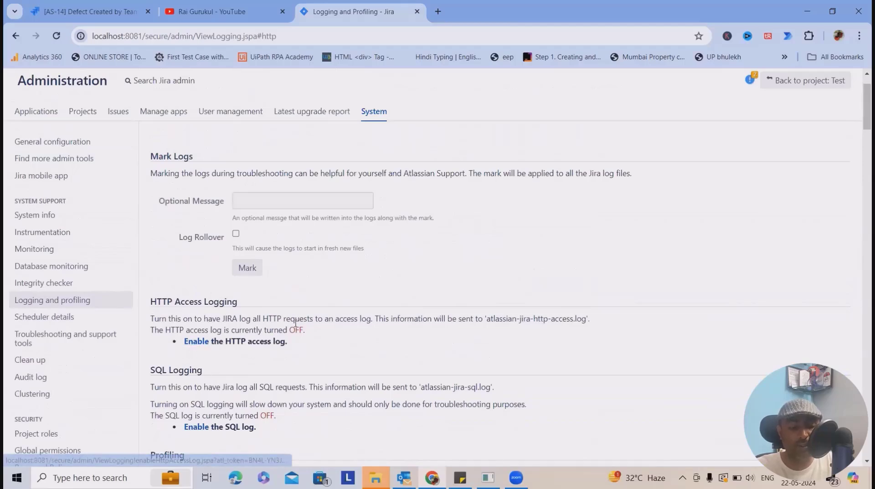
- Enable the SQL log and the SQL dump log
scroll(277, 337, "down", 3)
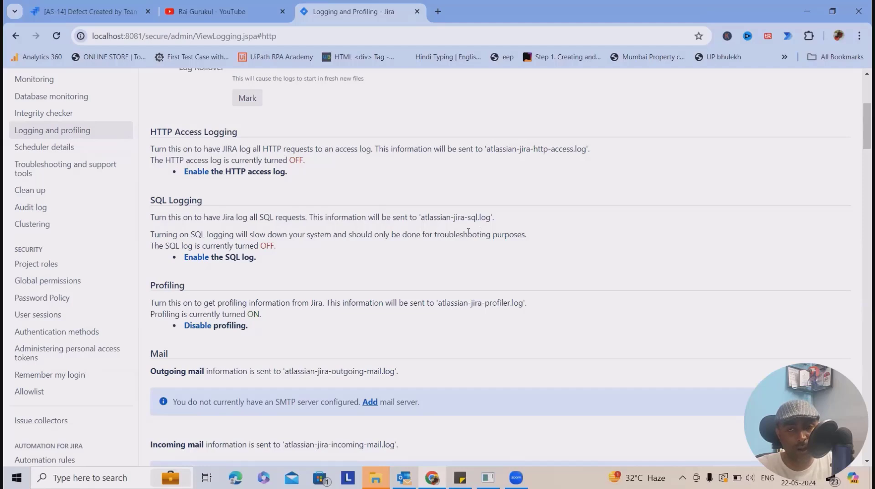
left_click(193, 257)
scroll(165, 330, "down", 2)
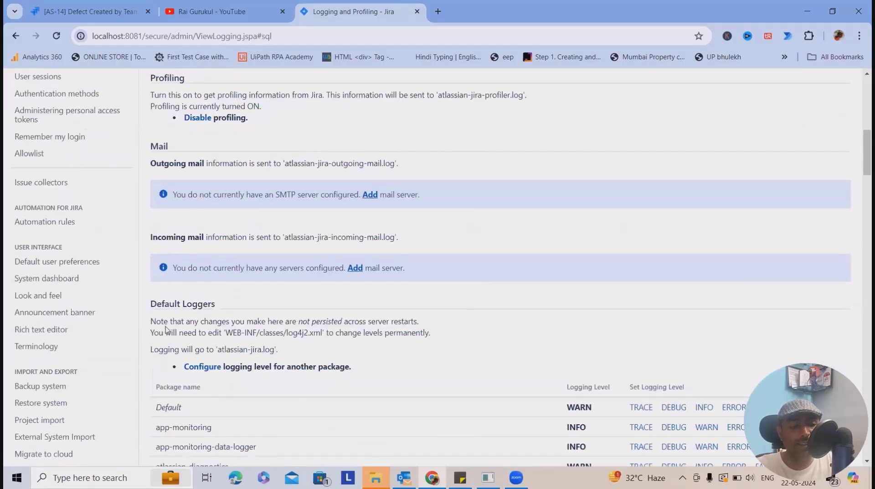
scroll(251, 311, "up", 5)
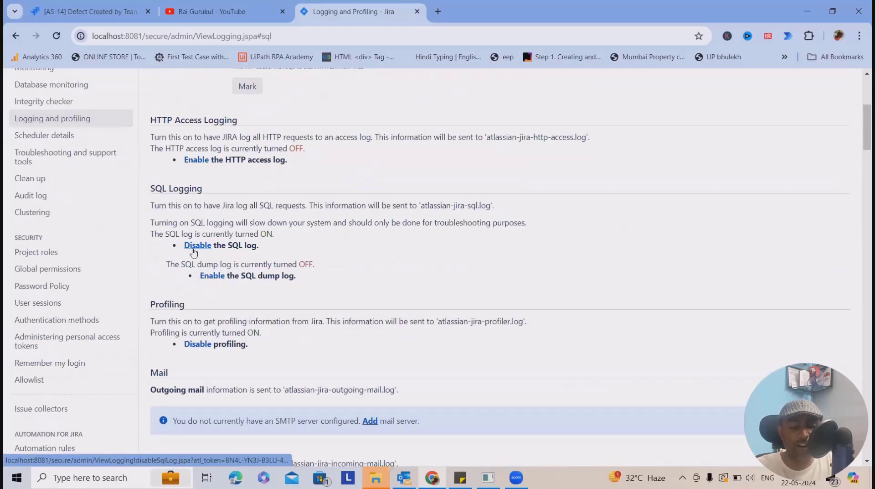
left_click(213, 277)
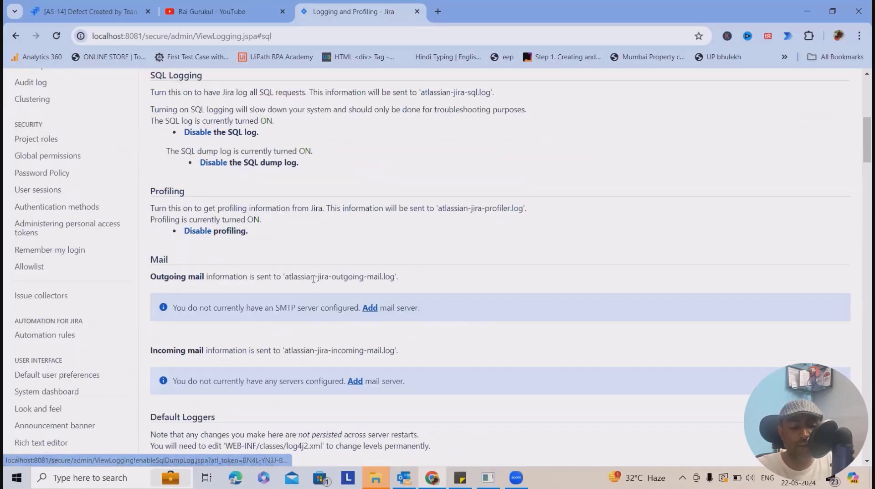
scroll(314, 278, "up", 3)
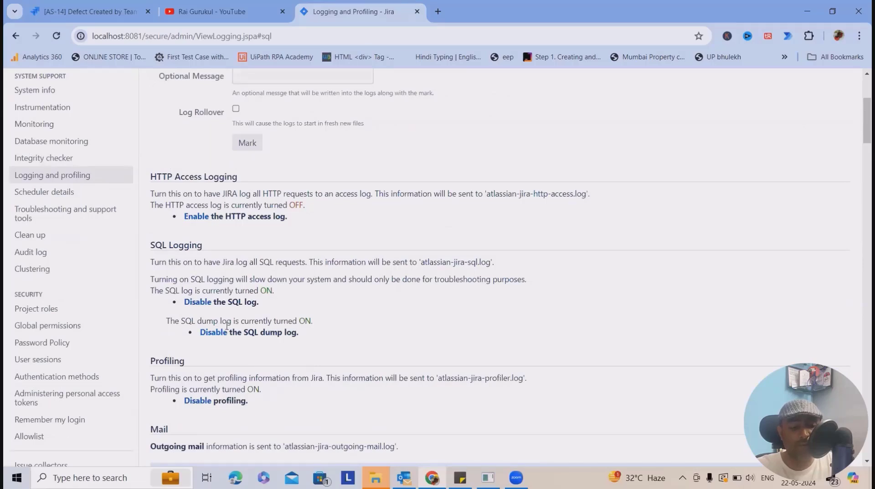
- Disable the SQL log and turn off profiling
left_click(202, 303)
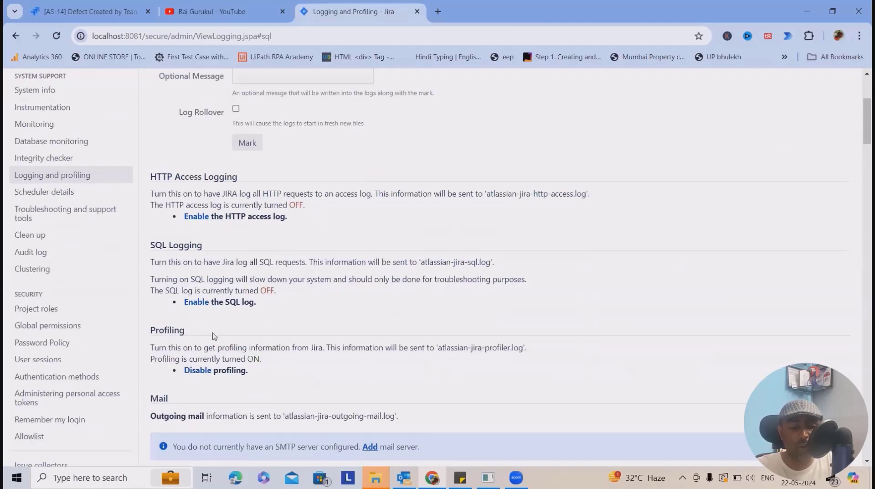
left_click(196, 303)
left_click(197, 245)
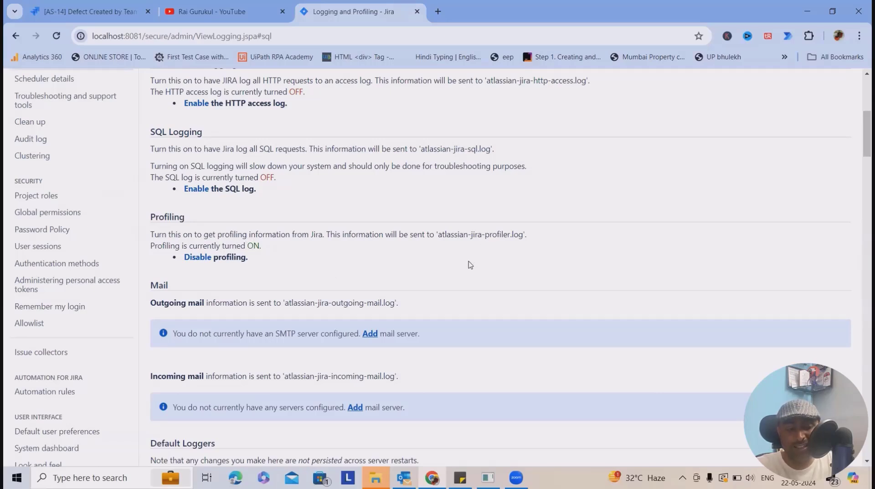
left_click(201, 257)
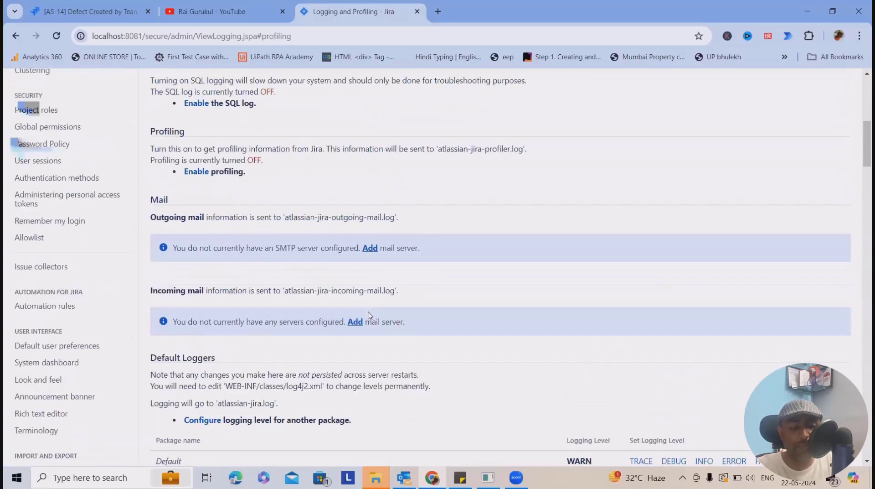
- Examine the logging sections and the default loggers table, including each package's current level and the selectable logging levels
scroll(327, 325, "up", 4)
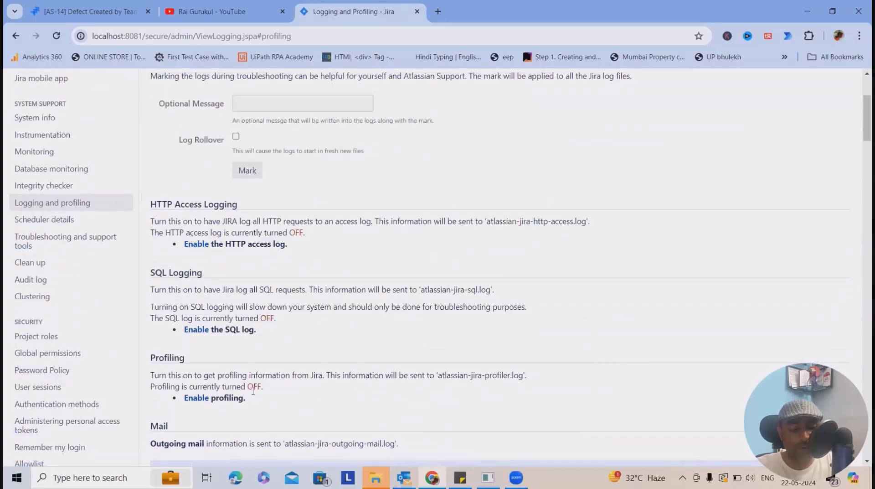
scroll(264, 286, "down", 6)
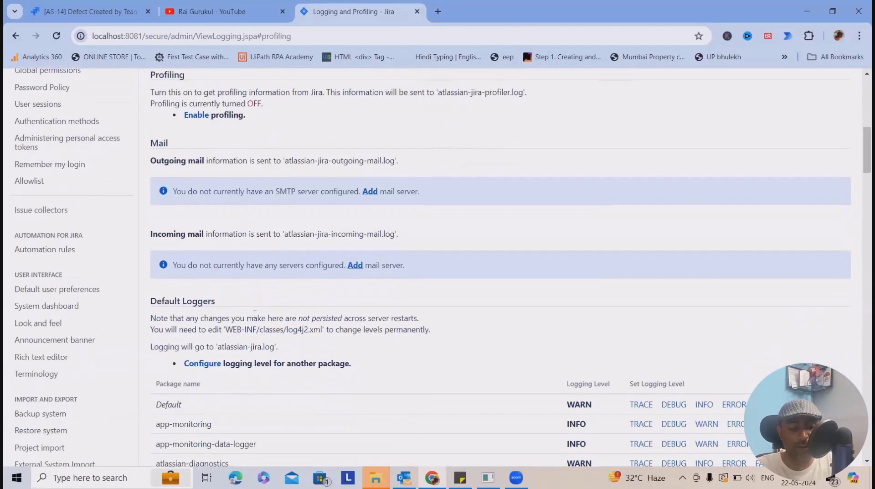
scroll(254, 315, "down", 6)
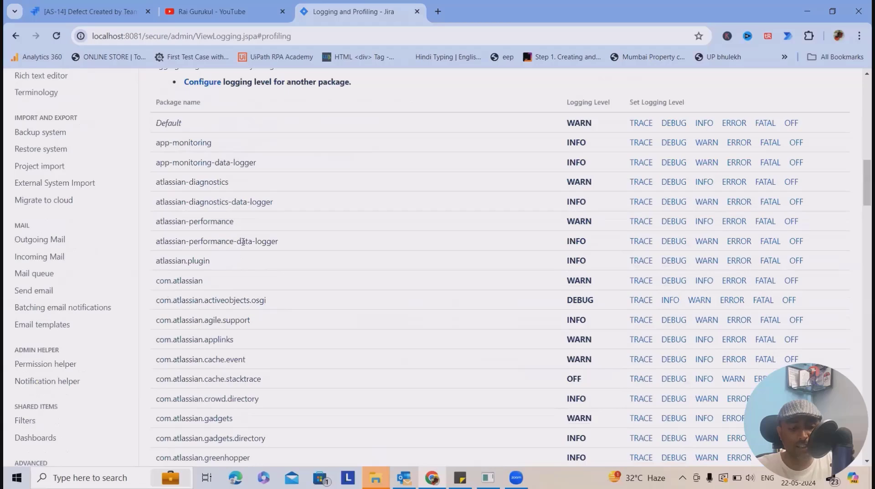
scroll(241, 242, "up", 1)
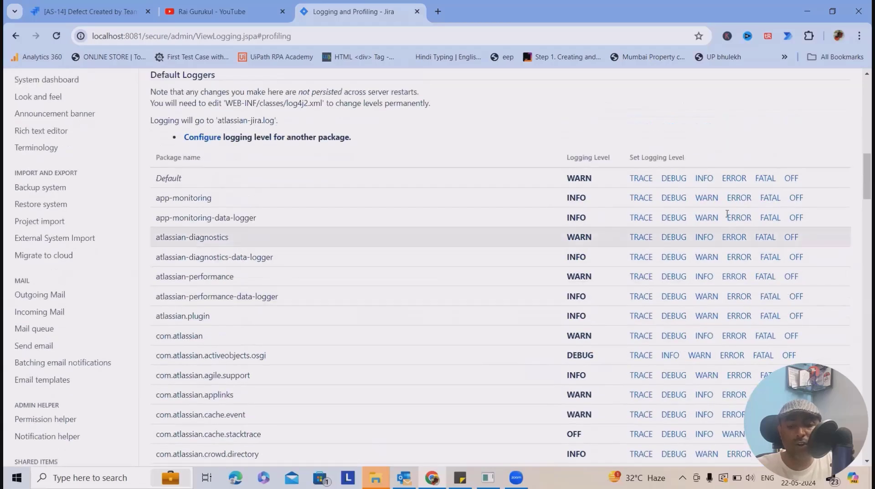
scroll(679, 217, "down", 3)
scroll(679, 216, "down", 20)
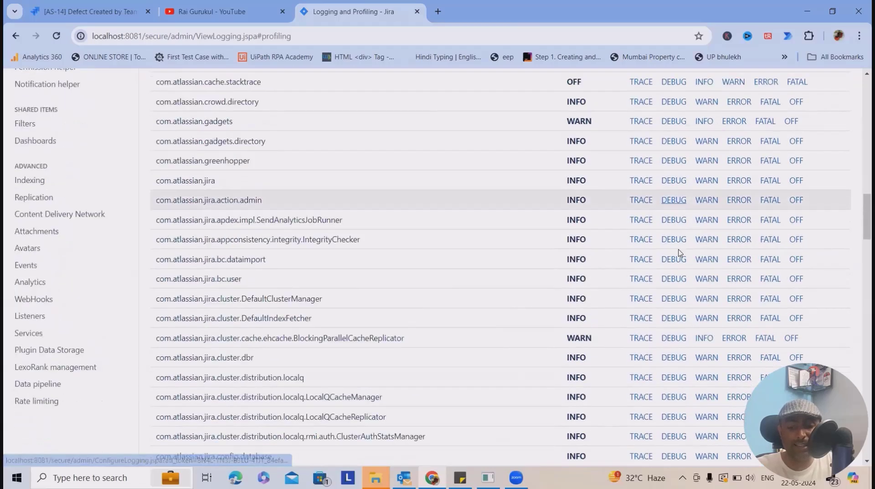
scroll(673, 289, "down", 4)
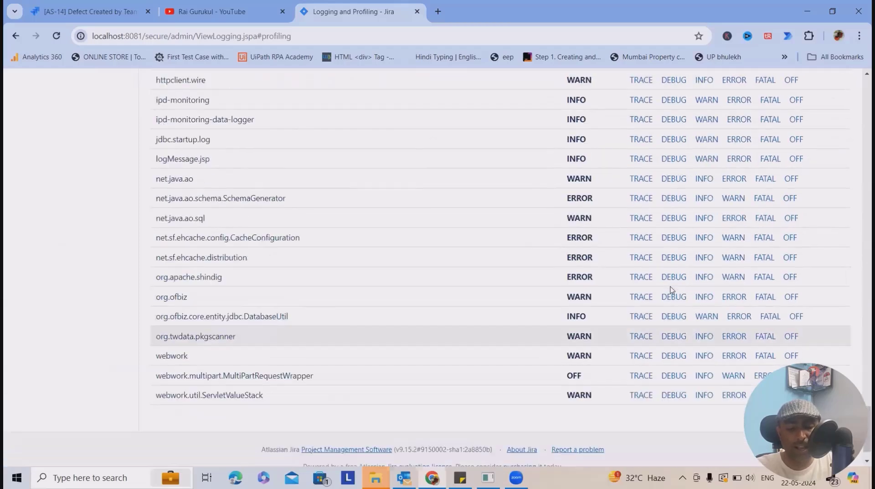
scroll(661, 278, "up", 15)
scroll(650, 265, "up", 20)
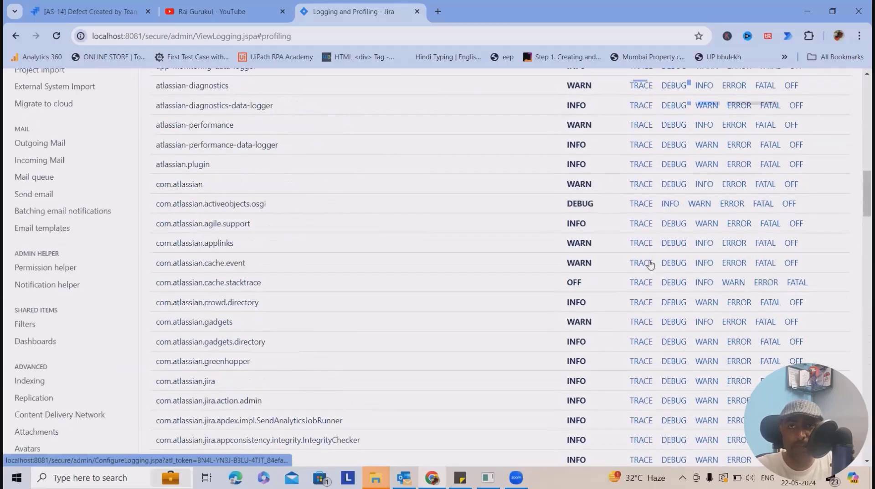